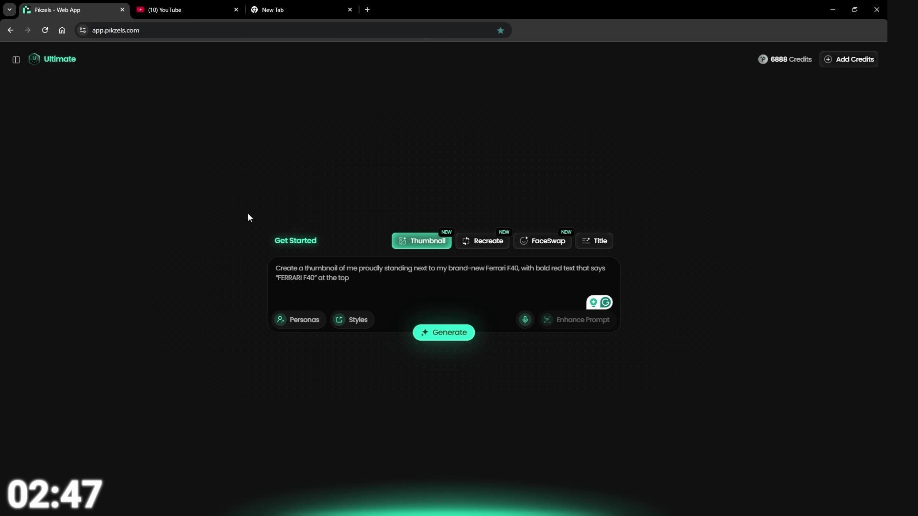
# Step: Start a new persona and add ten face photos from the Facecam screenshots folder
pyautogui.click(309, 320)
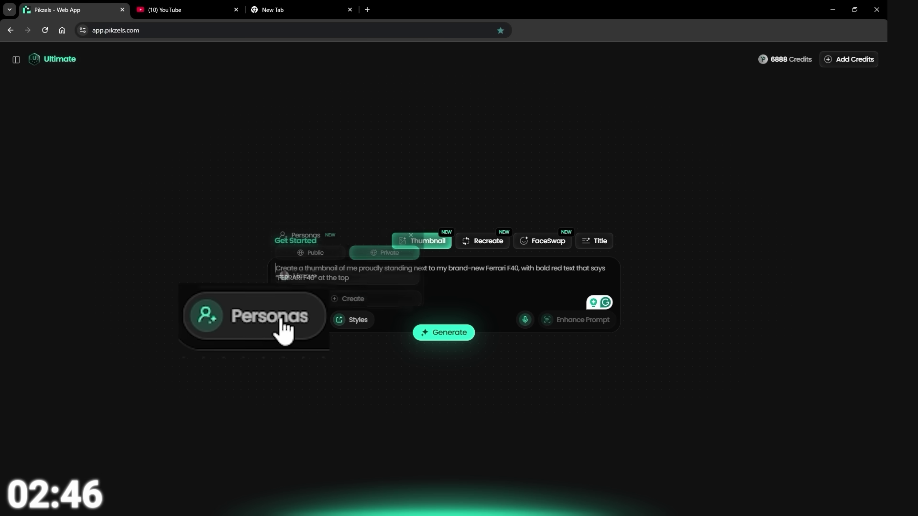
pyautogui.click(365, 300)
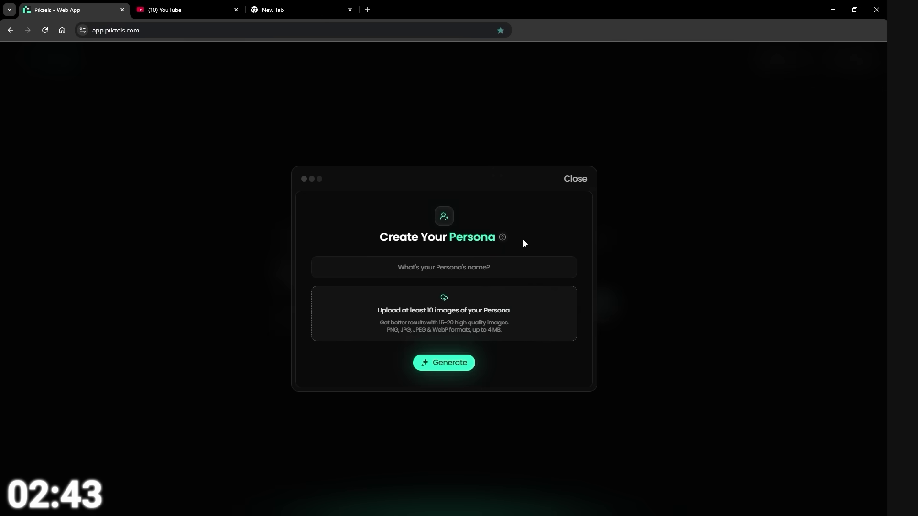
pyautogui.click(538, 328)
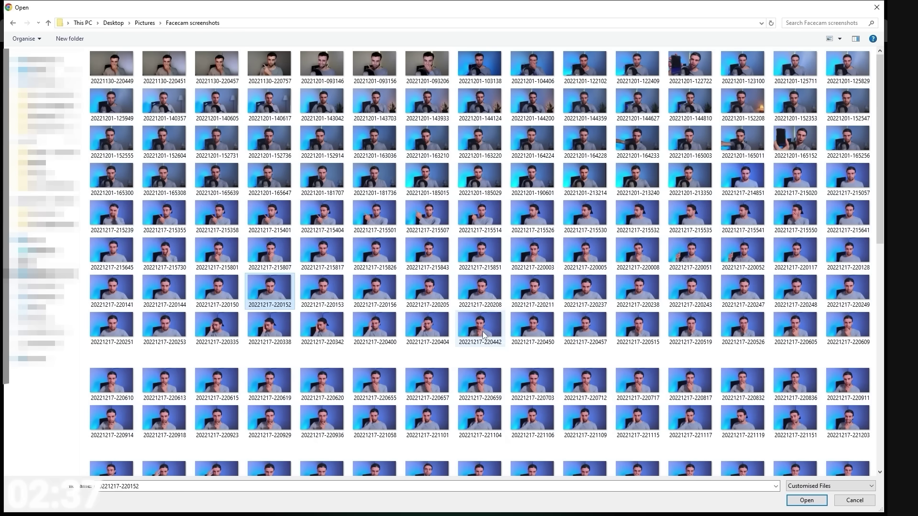
pyautogui.click(532, 212)
pyautogui.keyDown('ctrl'); pyautogui.click(532, 249); pyautogui.keyUp('ctrl')
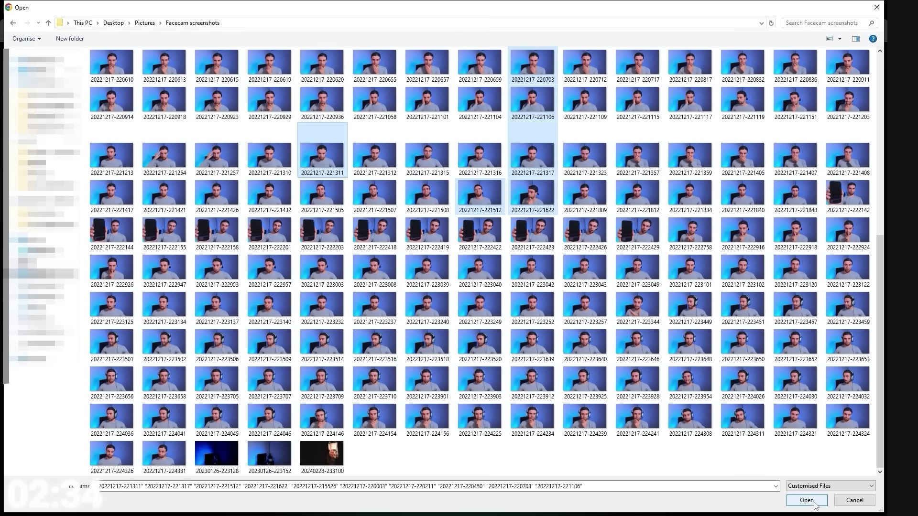
pyautogui.click(807, 500)
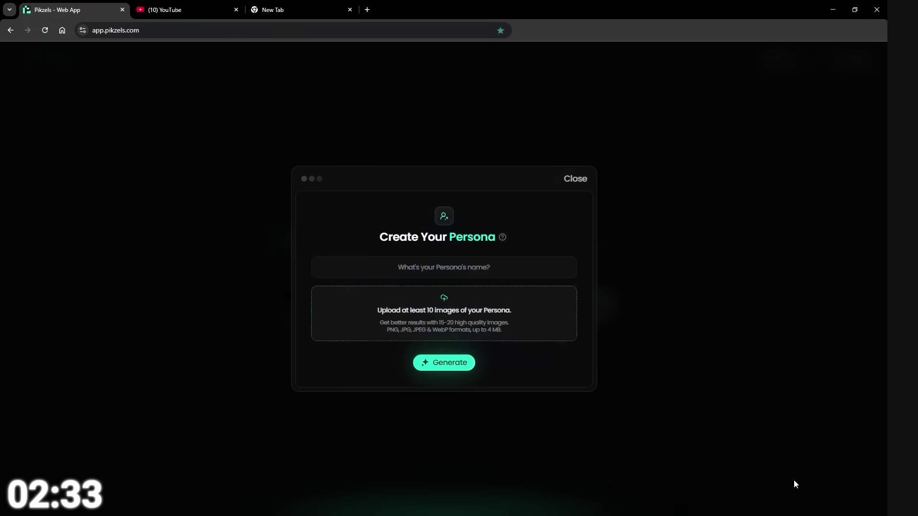
# Step: Enter the new persona's name and close the creation form without generating it
pyautogui.click(461, 252)
pyautogui.write('mj')
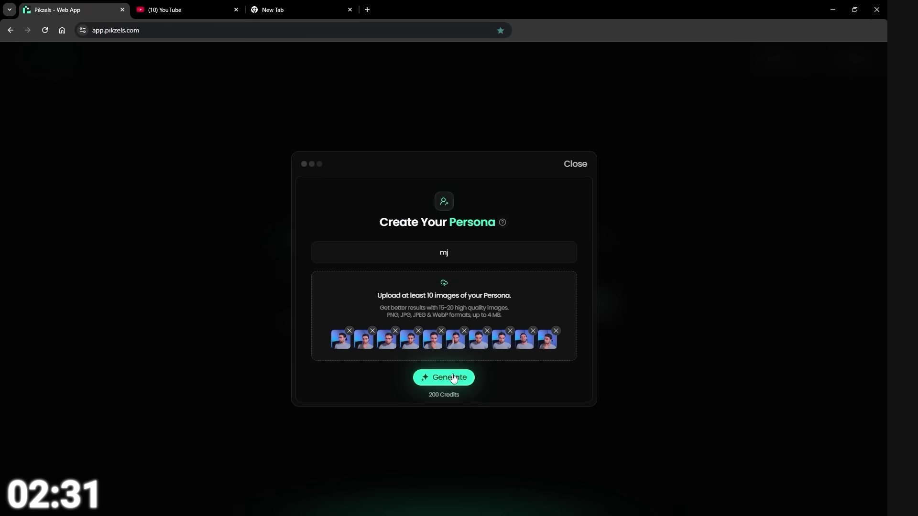
pyautogui.click(575, 167)
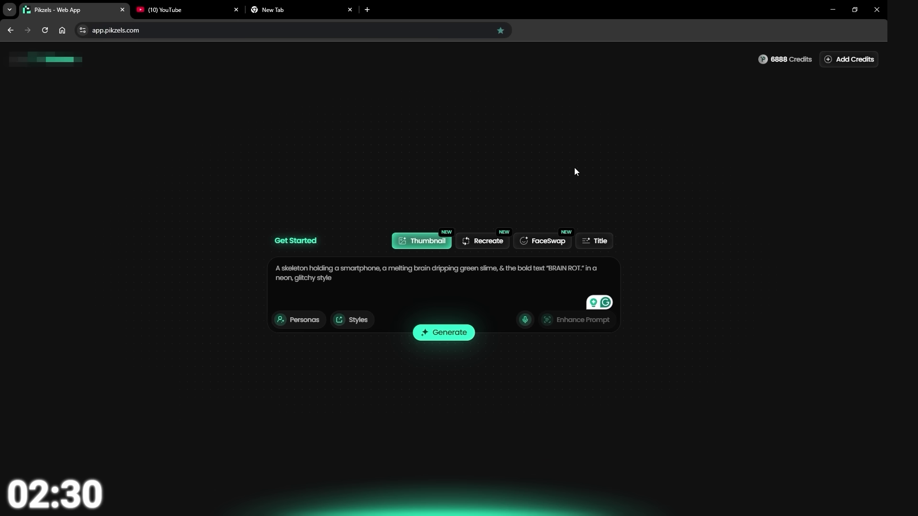
pyautogui.click(311, 324)
pyautogui.click(440, 117)
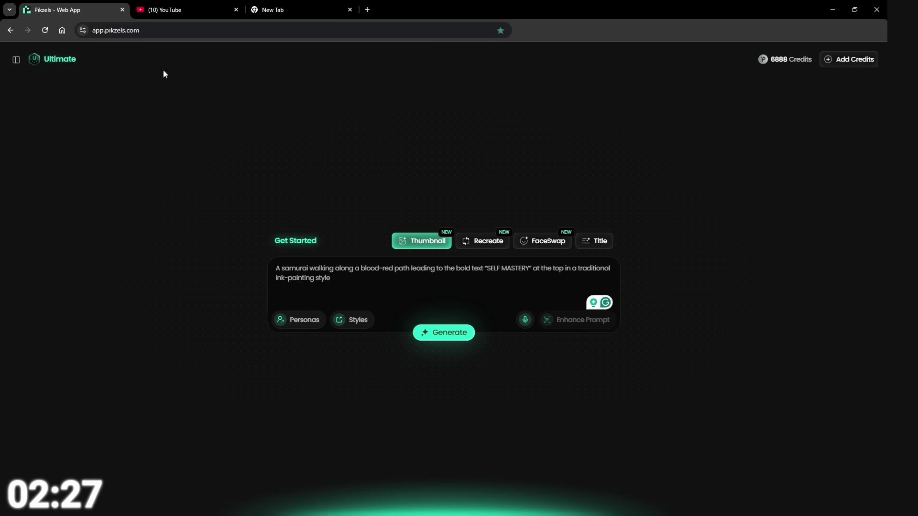
# Step: Search YouTube for "how to create a thumbnail in 3 minutes" and copy the link of Think Media's "How To Make A YouTube Thumbnail in 3 Minutes"
pyautogui.click(183, 13)
pyautogui.click(259, 55)
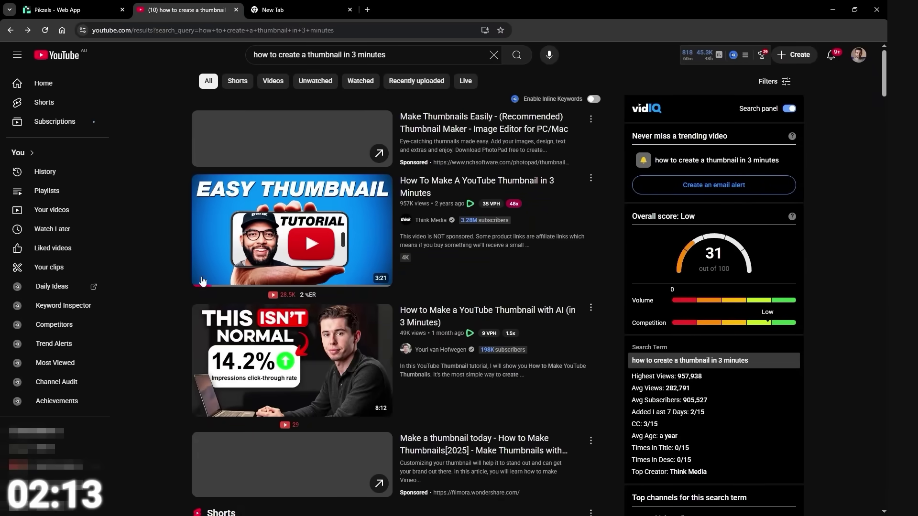
pyautogui.rightClick(424, 184)
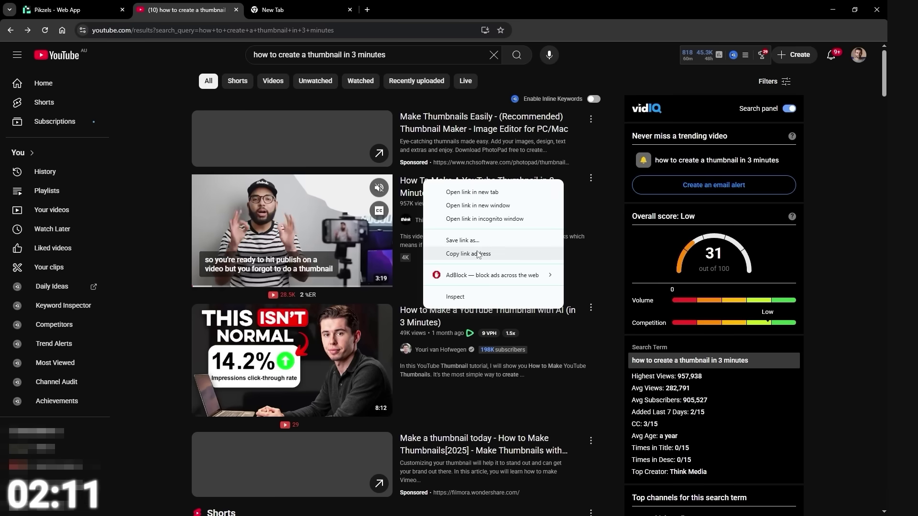
pyautogui.click(430, 252)
# Step: Switch back to Pikzels and supply the copied YouTube link as the source for a Recreate generation
pyautogui.click(79, 6)
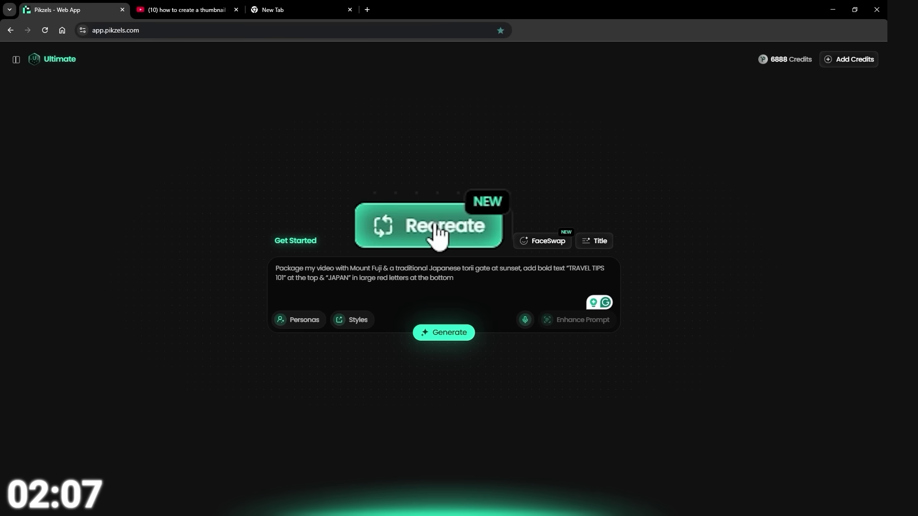
pyautogui.click(438, 234)
pyautogui.rightClick(423, 259)
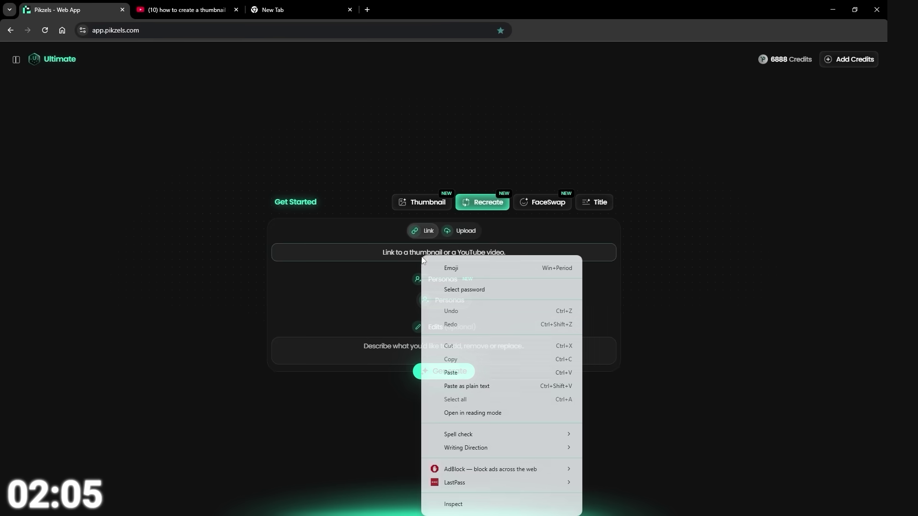
pyautogui.click(450, 373)
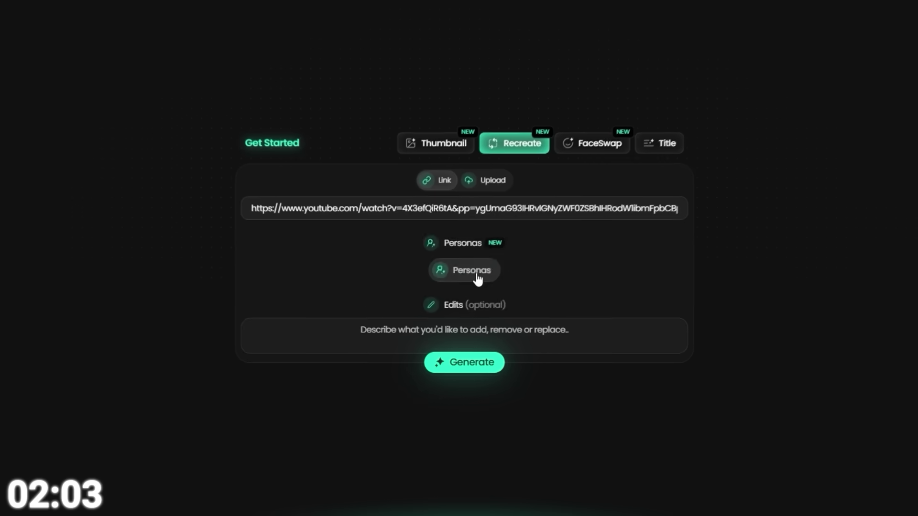
# Step: Apply the saved persona to the recreation and generate the thumbnail
pyautogui.click(478, 279)
pyautogui.click(440, 279)
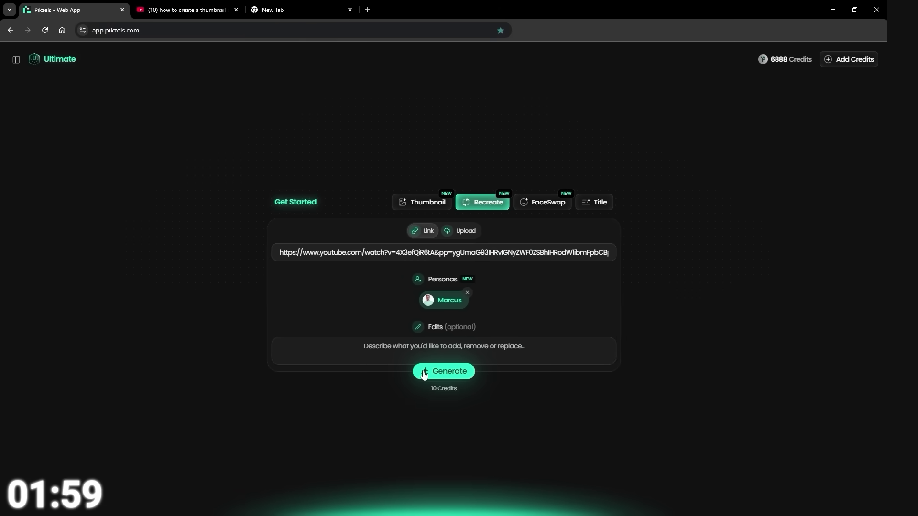
pyautogui.click(443, 374)
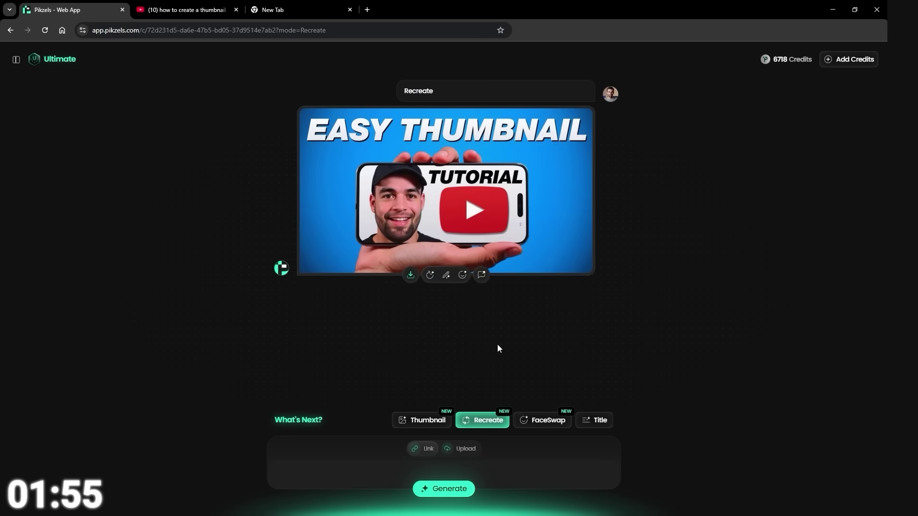
# Step: Generate more variations of the recreated thumbnail and compare them with the first version
pyautogui.click(430, 278)
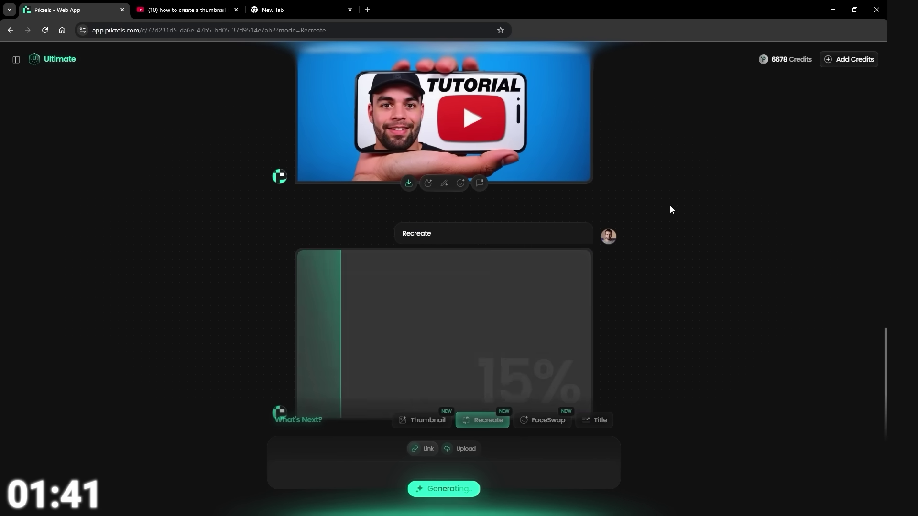
pyautogui.scroll(3, 648, 304)
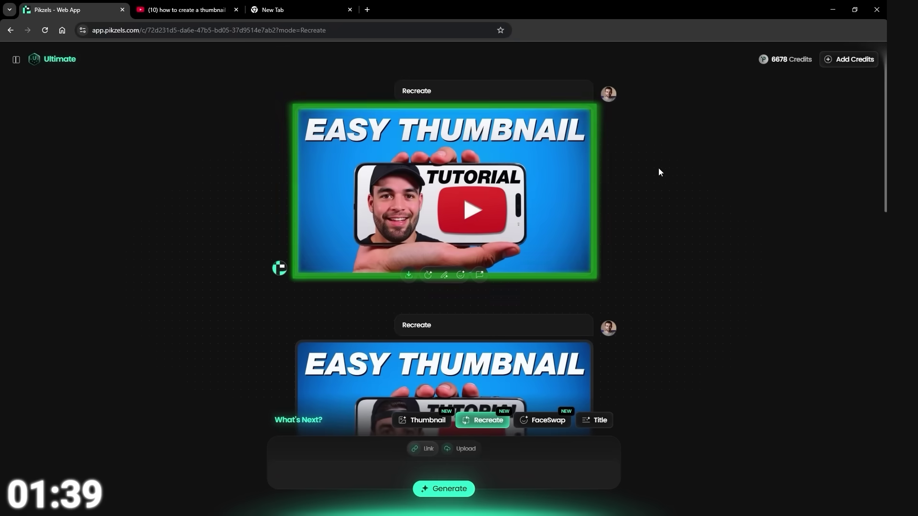
pyautogui.scroll(-3, 493, 174)
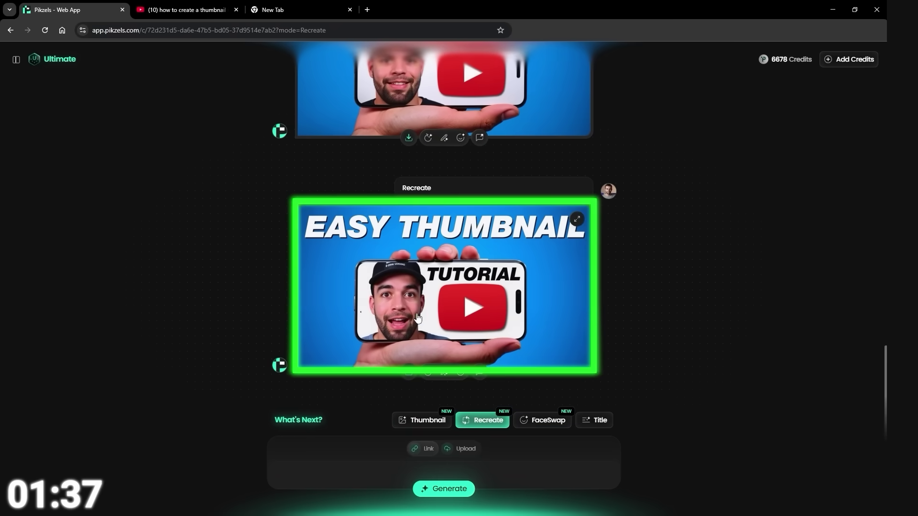
pyautogui.scroll(3, 660, 314)
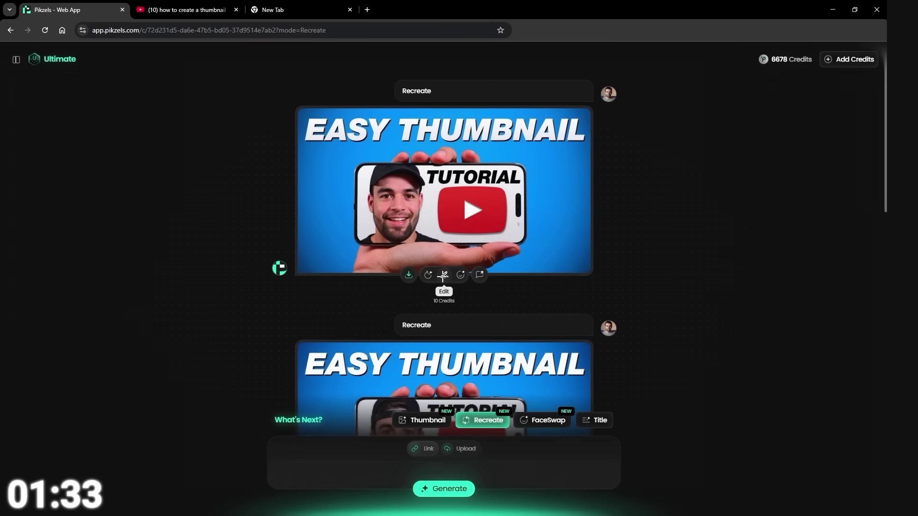
# Step: Edit the first thumbnail by marking the front of the cap and generating with the instruction "remove the logo"
pyautogui.click(444, 275)
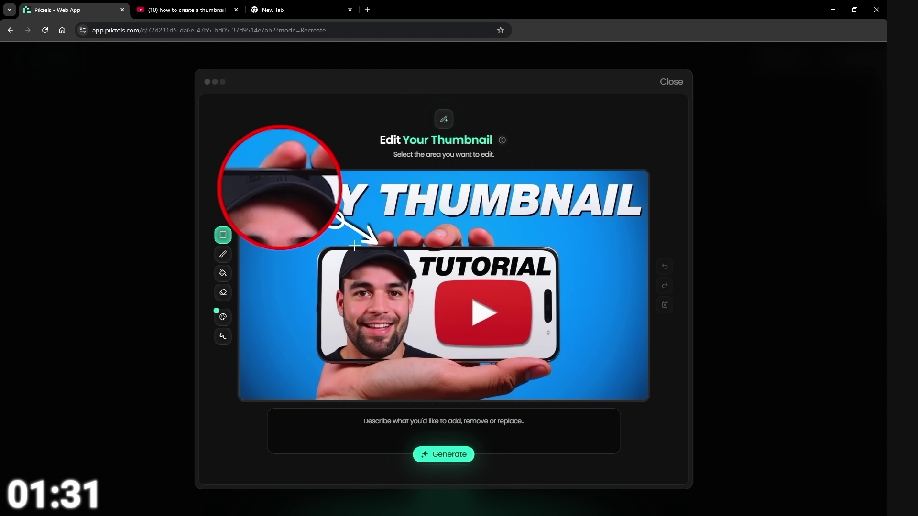
pyautogui.moveTo(396, 250); pyautogui.dragTo(402, 255)
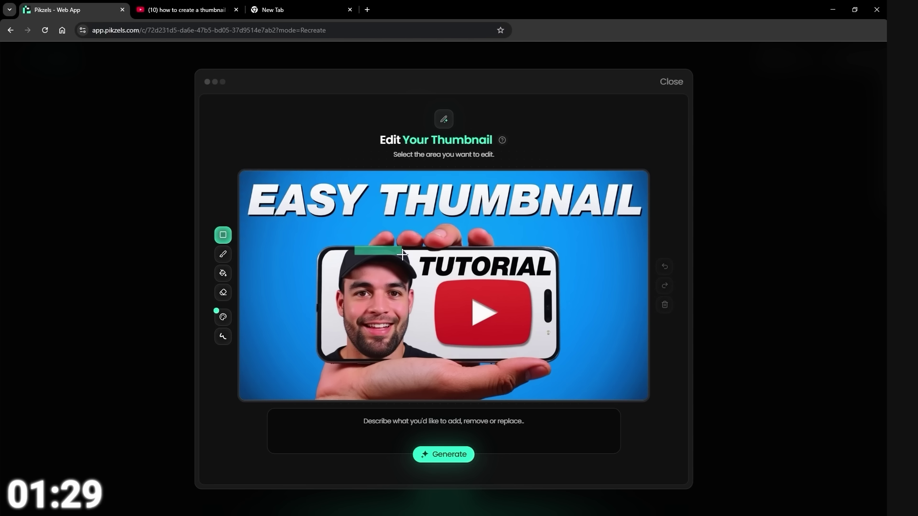
pyautogui.write('re')
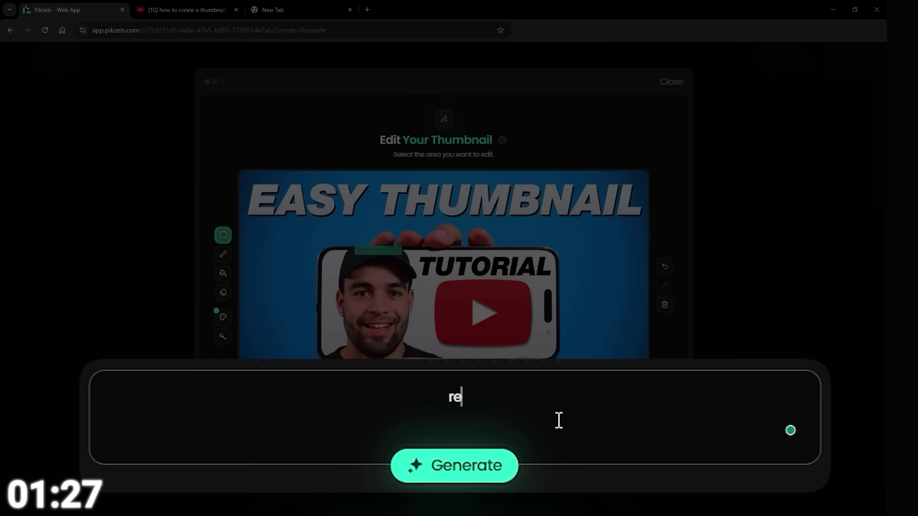
pyautogui.write('move the logo')
pyautogui.press('Return')
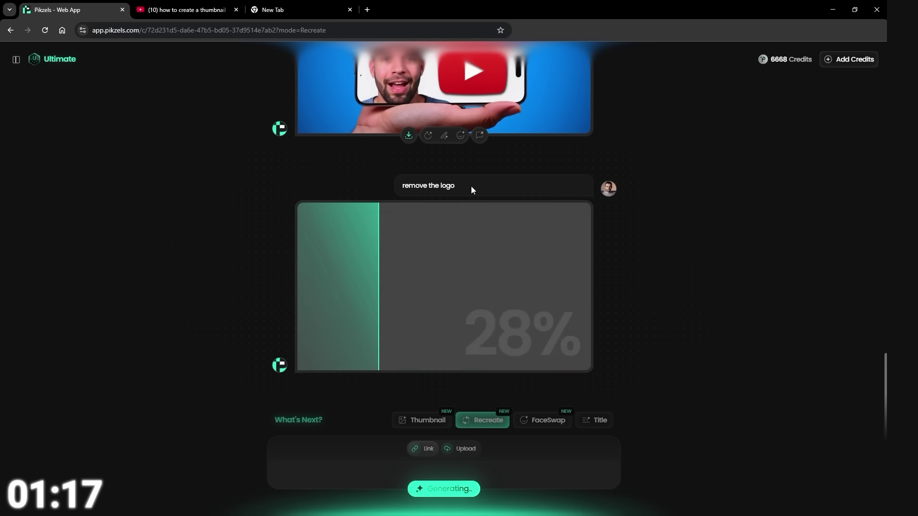
# Step: Check the edited thumbnail enlarged, mark the cap's logo, and generate an edit with "remove the white logo from the hat"
pyautogui.click(394, 260)
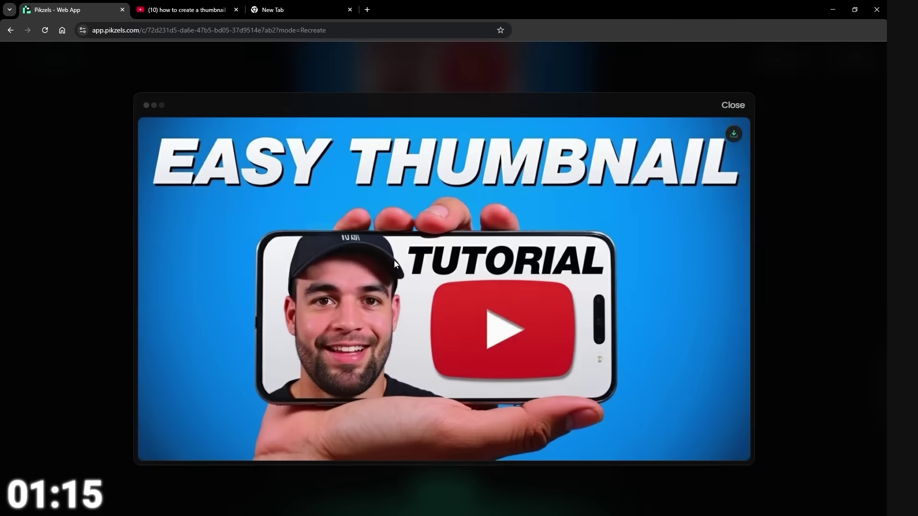
pyautogui.click(732, 105)
pyautogui.click(444, 373)
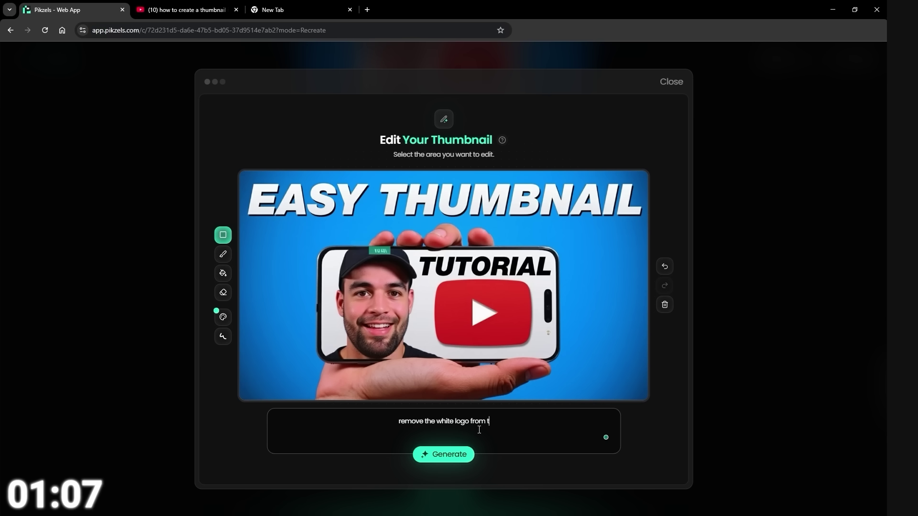
pyautogui.click(460, 455)
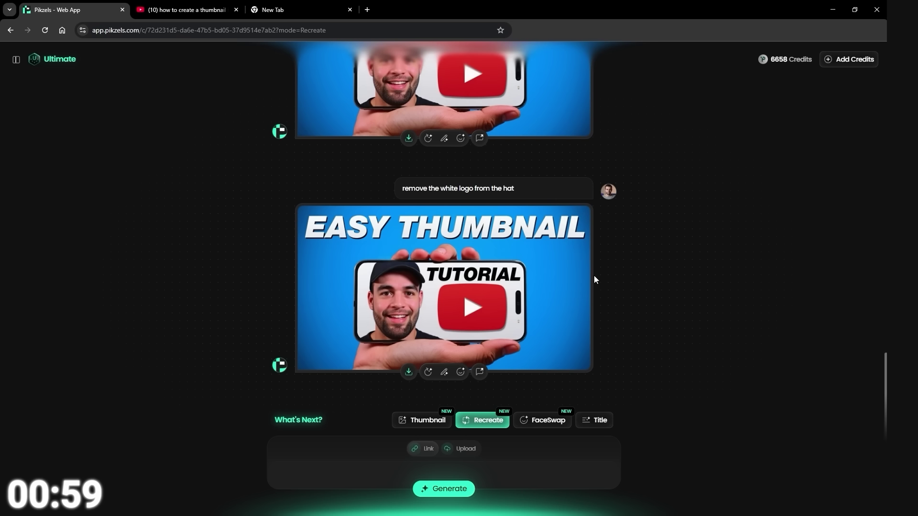
# Step: Mark the EASY THUMBNAIL headline on the newest thumbnail and generate an edit changing that white text to "3 minutes"
pyautogui.click(444, 372)
pyautogui.moveTo(244, 176); pyautogui.dragTo(644, 218)
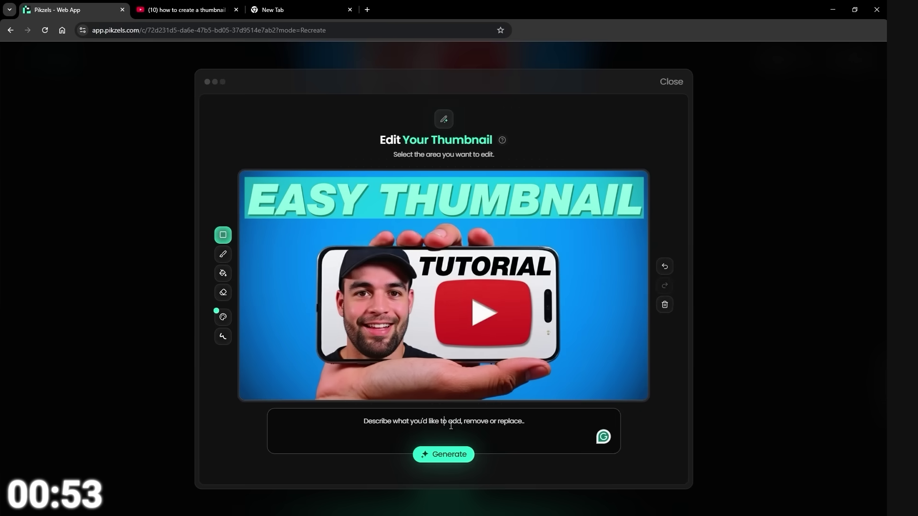
pyautogui.write('change this white "eas')
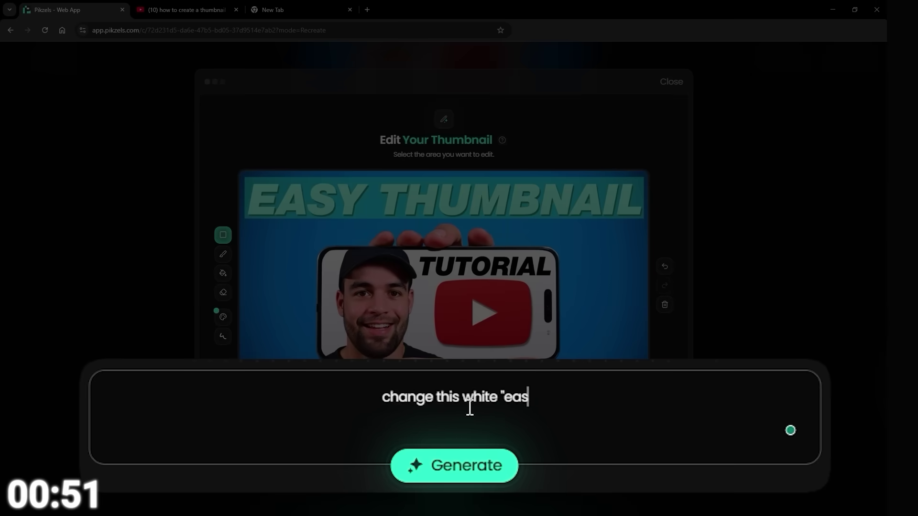
pyautogui.write('y thumbnil" text to')
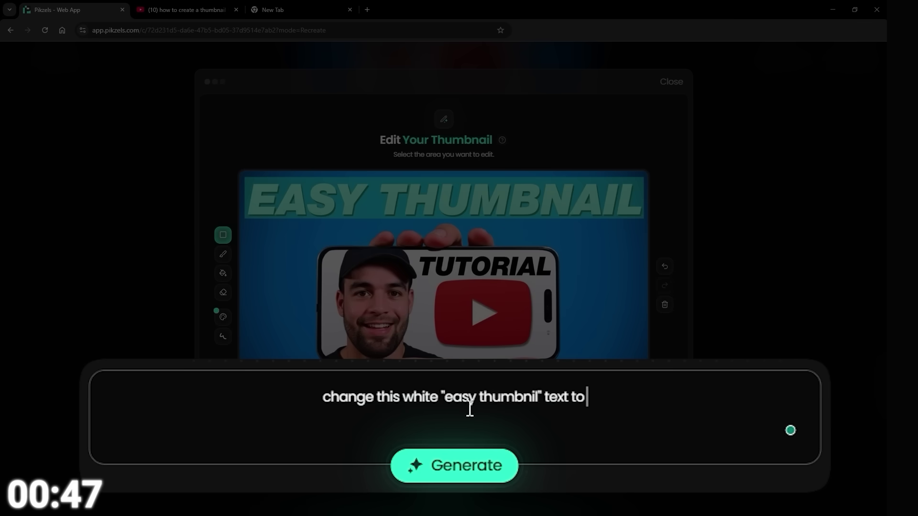
pyautogui.write(' "3 minute')
pyautogui.write('s"')
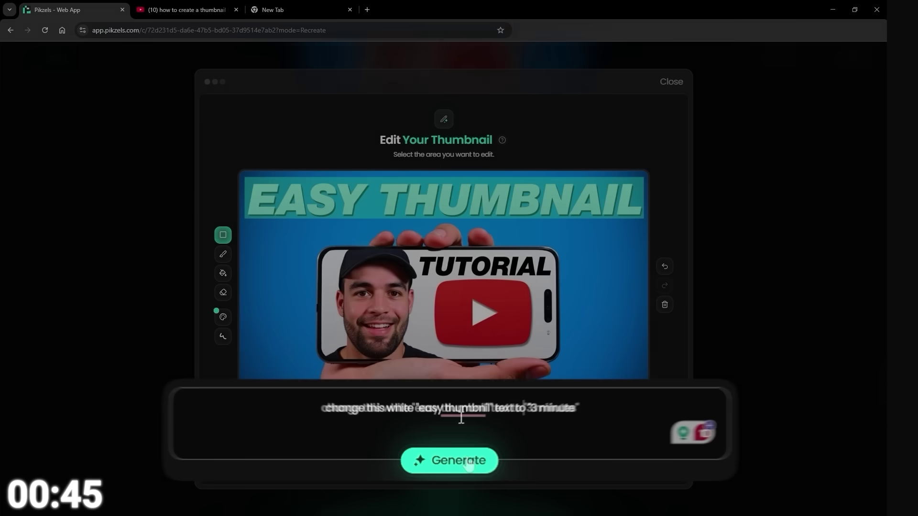
pyautogui.click(454, 454)
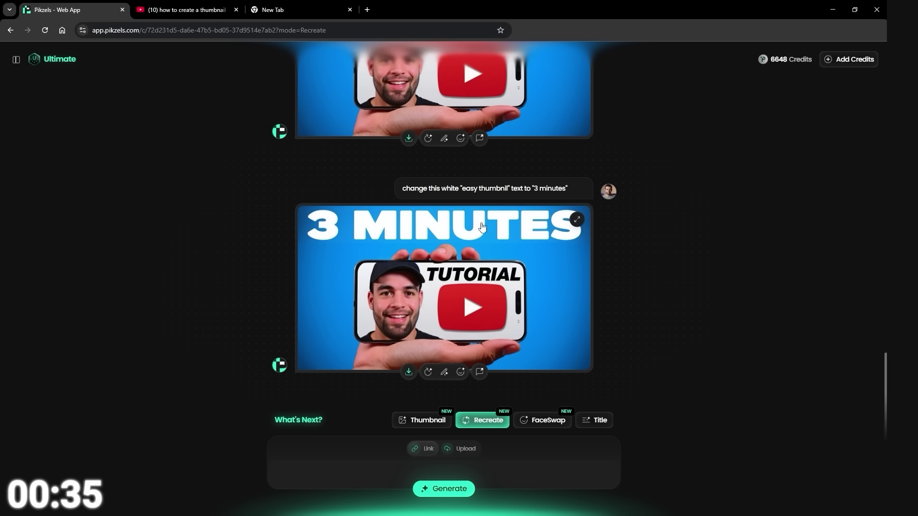
# Step: Generate an edit of the newest thumbnail with "change the blue background colour to a dark grey (hex code: #282828)" and download the result
pyautogui.click(444, 373)
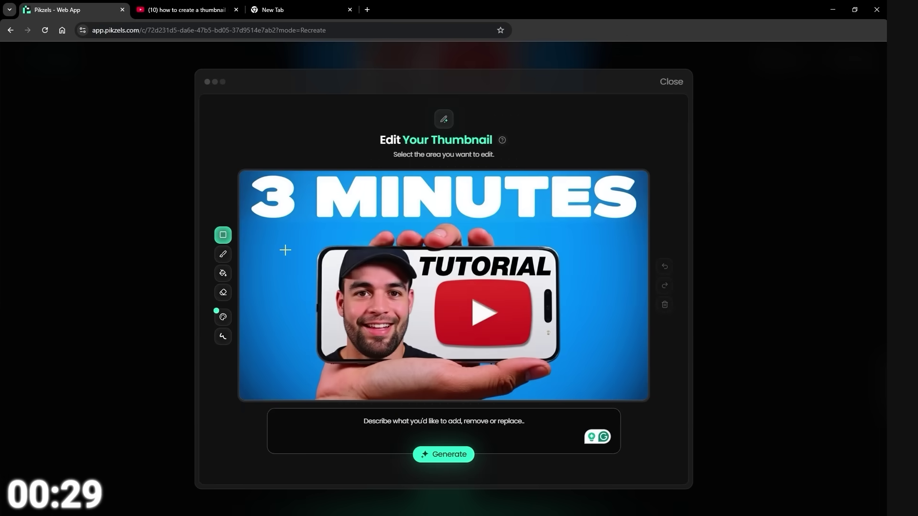
pyautogui.click(444, 421)
pyautogui.write('change')
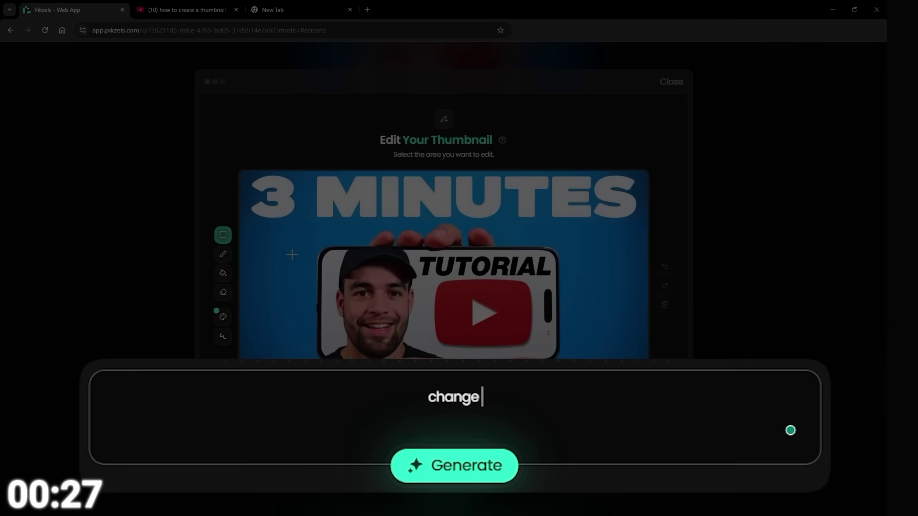
pyautogui.write(' the blue background')
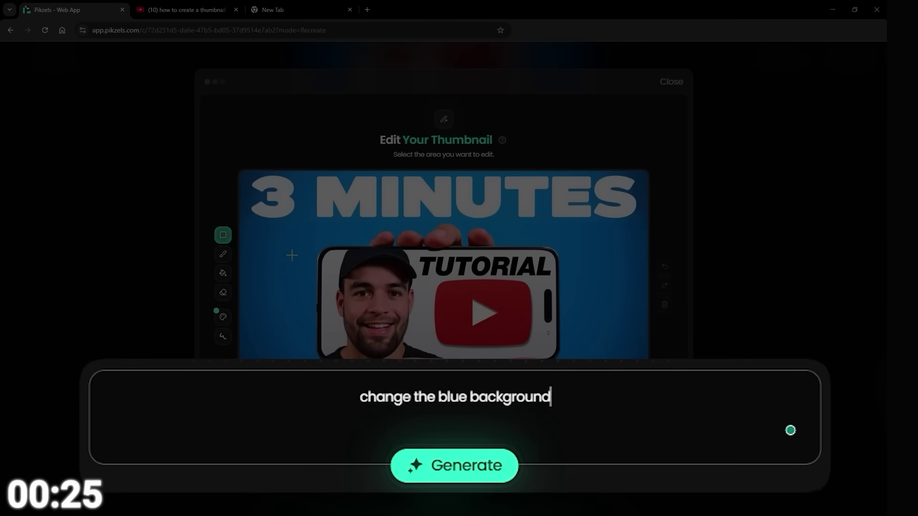
pyautogui.write(' colour to a ')
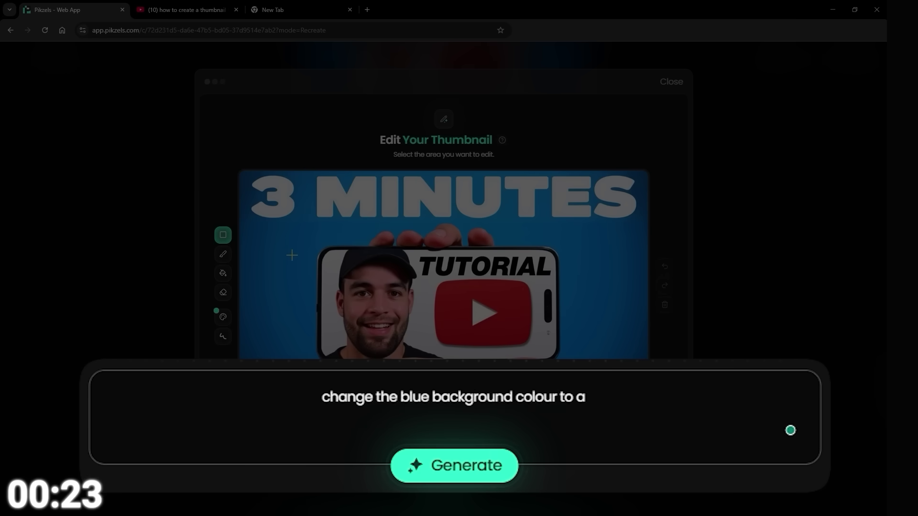
pyautogui.write('dark grey (hex')
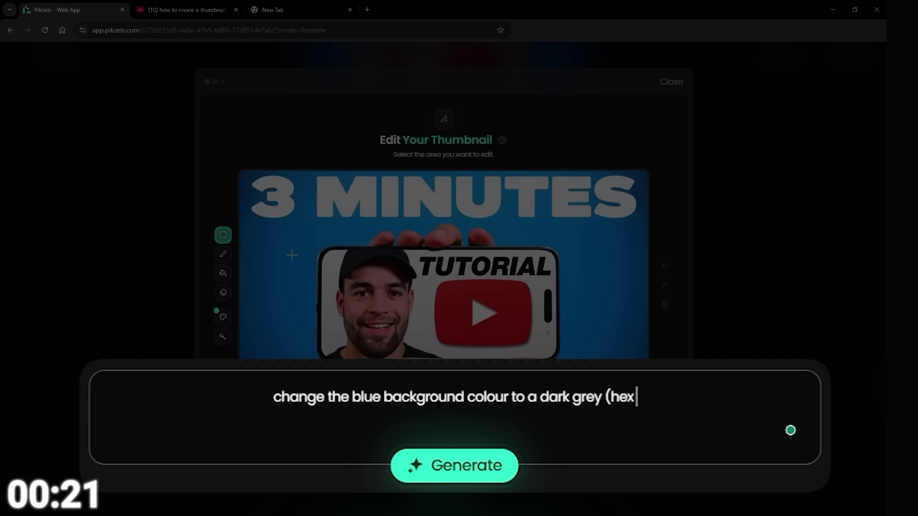
pyautogui.write(' code: #')
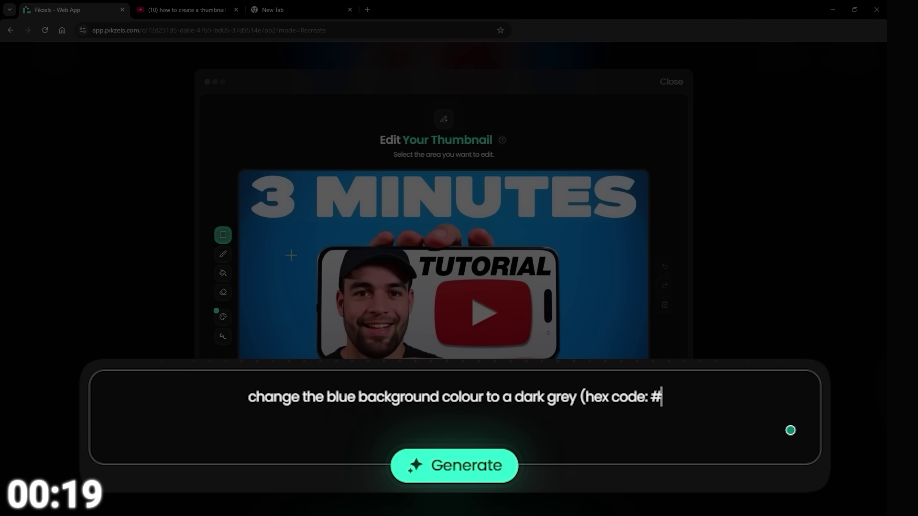
pyautogui.write('282828)')
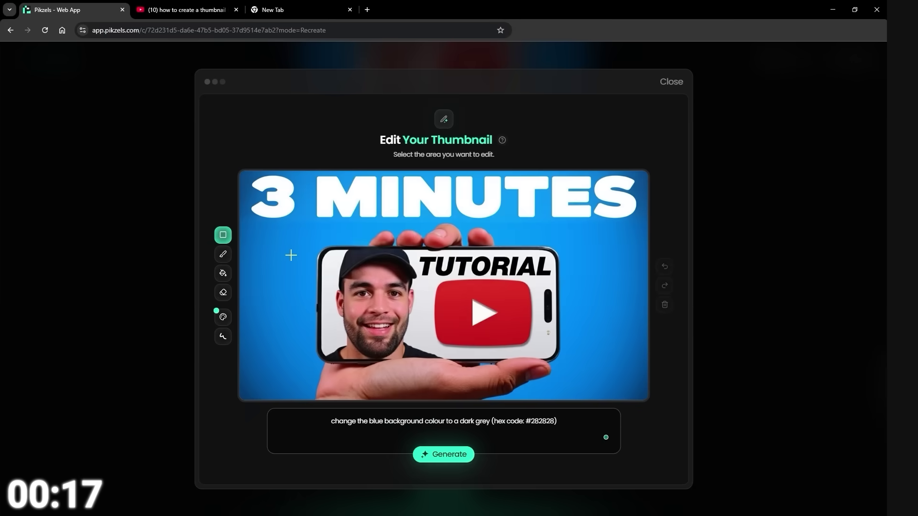
pyautogui.click(448, 457)
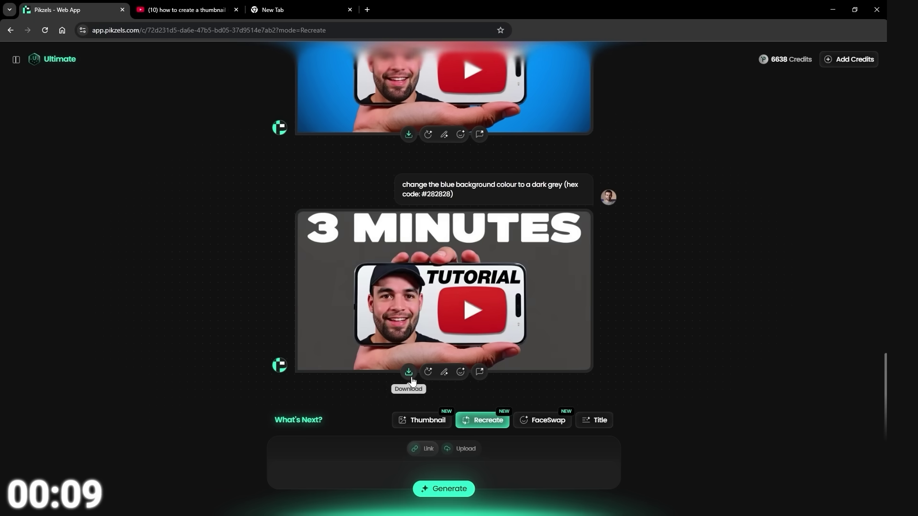
pyautogui.click(409, 372)
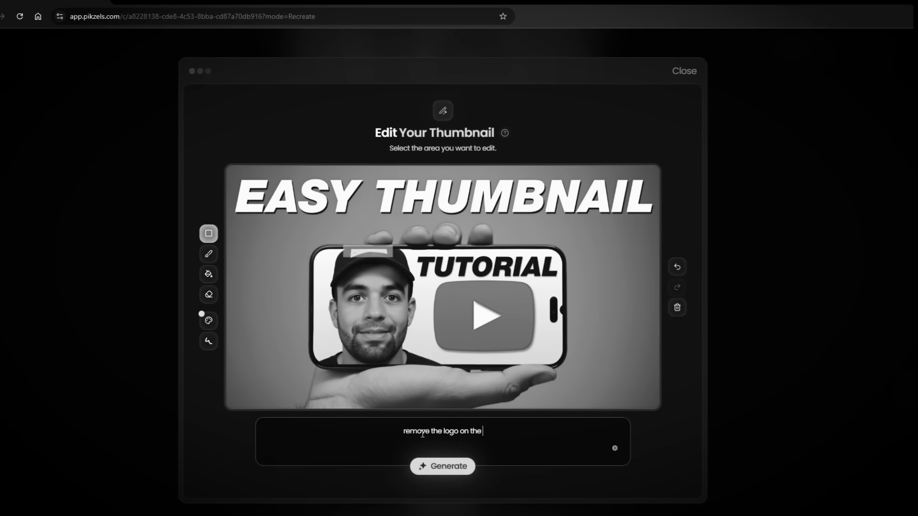
# Step: Generate an edit of the marked cap logo and headline with "remove the logo on the hat. chage the white text to say '3 minutes'"
pyautogui.write('hat')
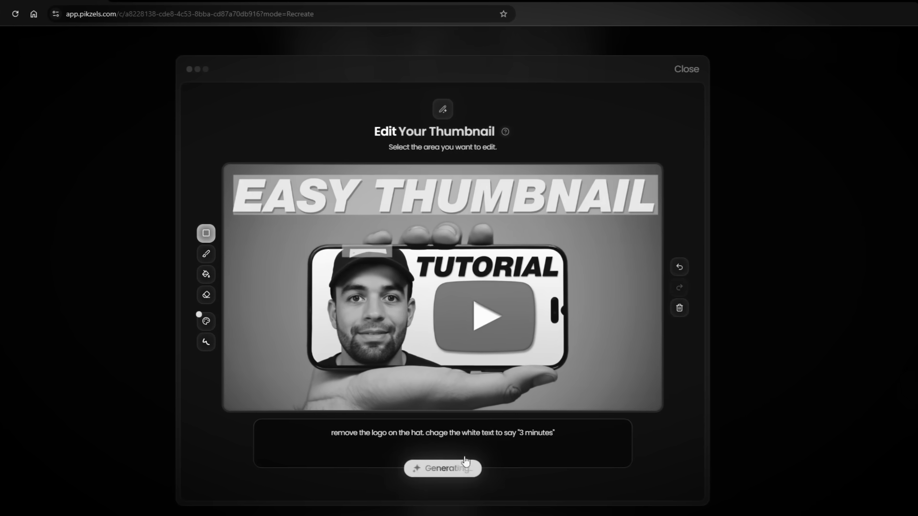
pyautogui.click(450, 466)
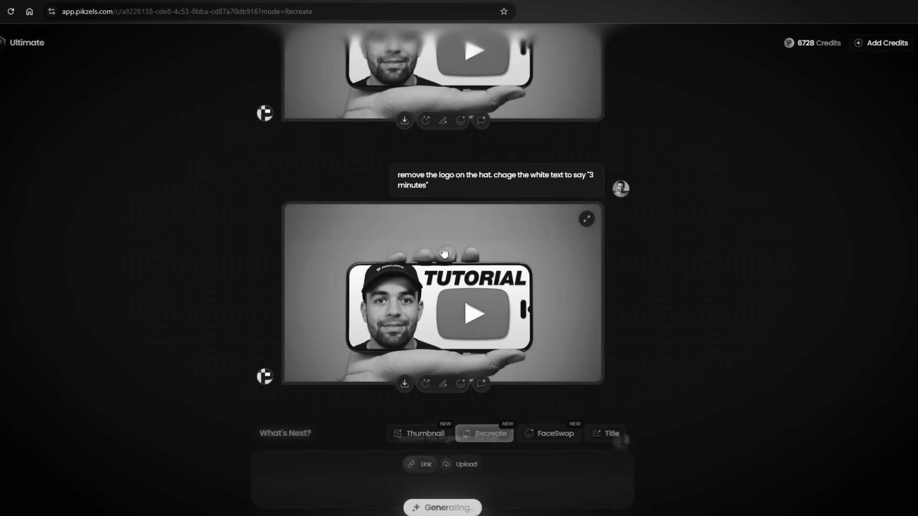